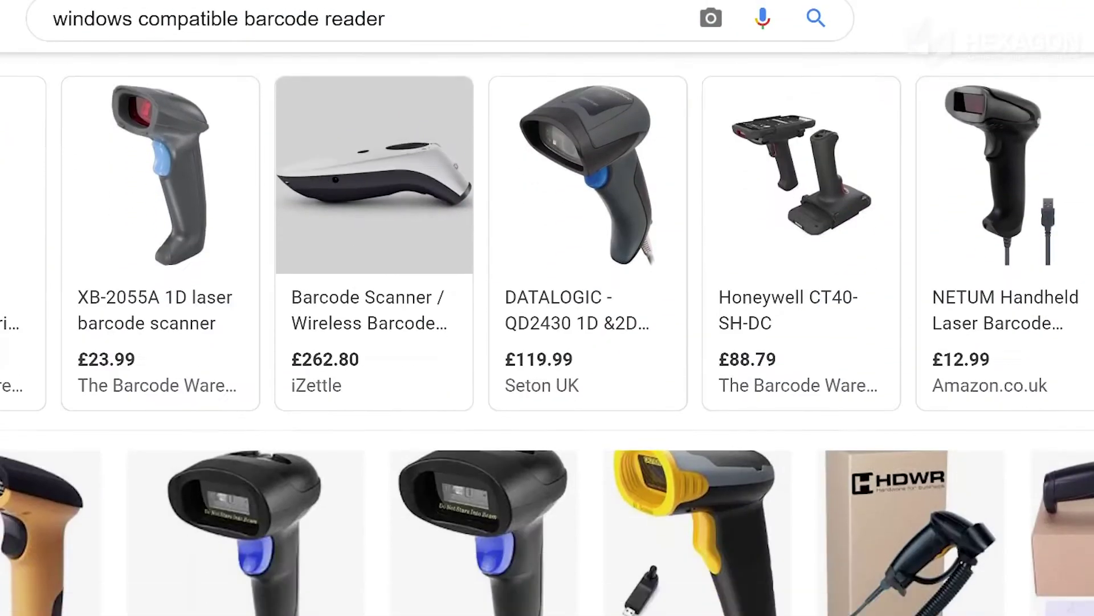
{"action": "scroll", "coordinate": [547, 342], "scroll_direction": "down", "scroll_amount": 2}
{"action": "scroll", "coordinate": [548, 342], "scroll_direction": "down", "scroll_amount": 2}
{"action": "scroll", "coordinate": [547, 342], "scroll_direction": "down", "scroll_amount": 3}
{"action": "scroll", "coordinate": [548, 342], "scroll_direction": "down", "scroll_amount": 3}
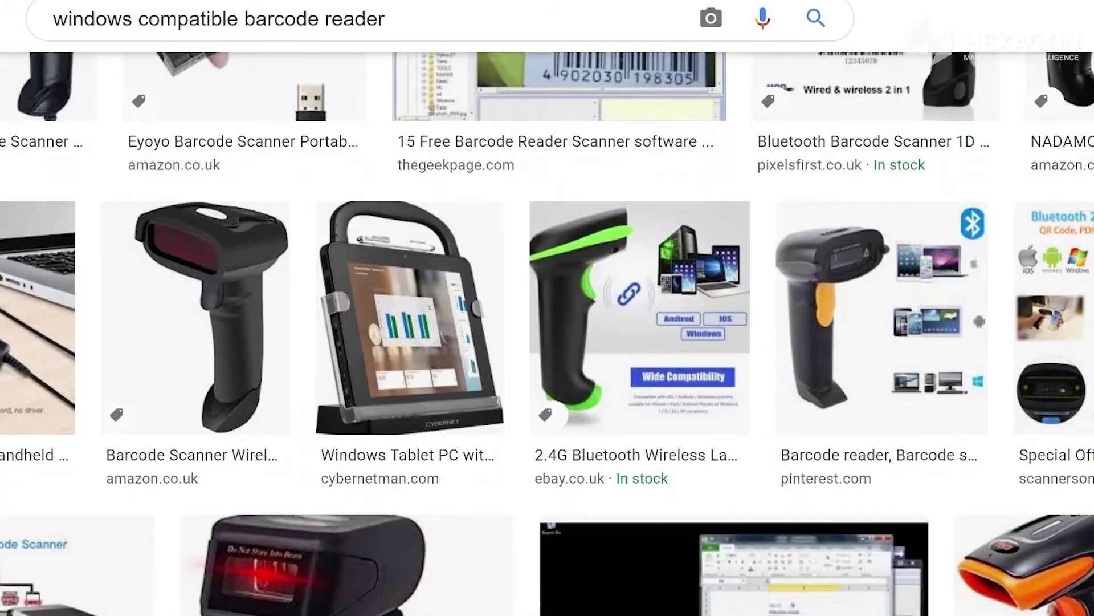
{"action": "scroll", "coordinate": [548, 342], "scroll_direction": "down", "scroll_amount": 3}
{"action": "scroll", "coordinate": [547, 342], "scroll_direction": "down", "scroll_amount": 3}
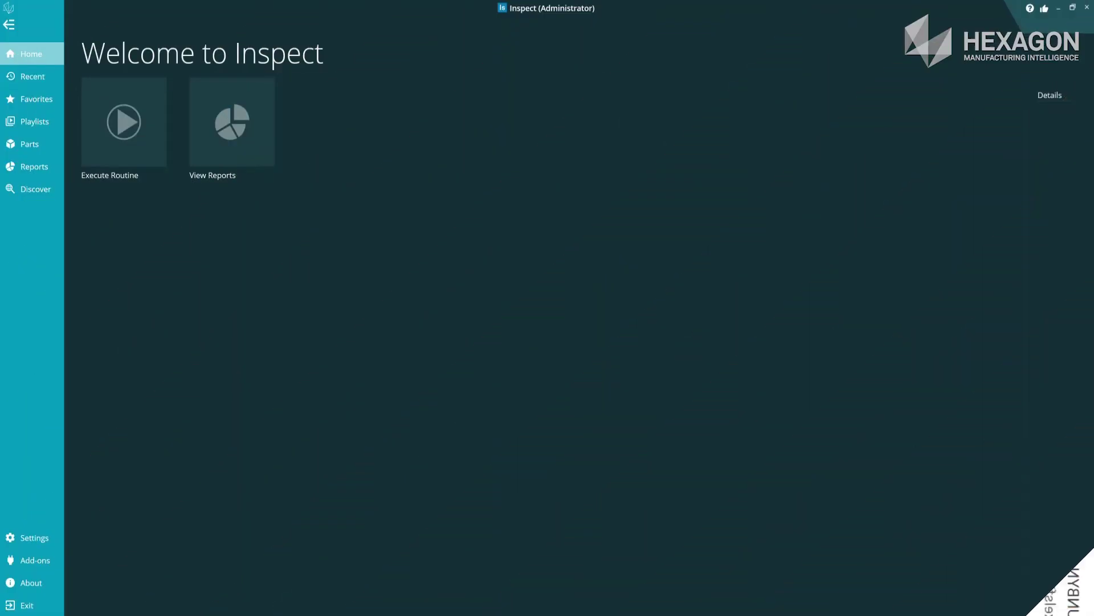
Step: Install the Barcode add-on from the Add-ons catalogue and restart Inspect to apply it
{"action": "left_click", "coordinate": [40, 559]}
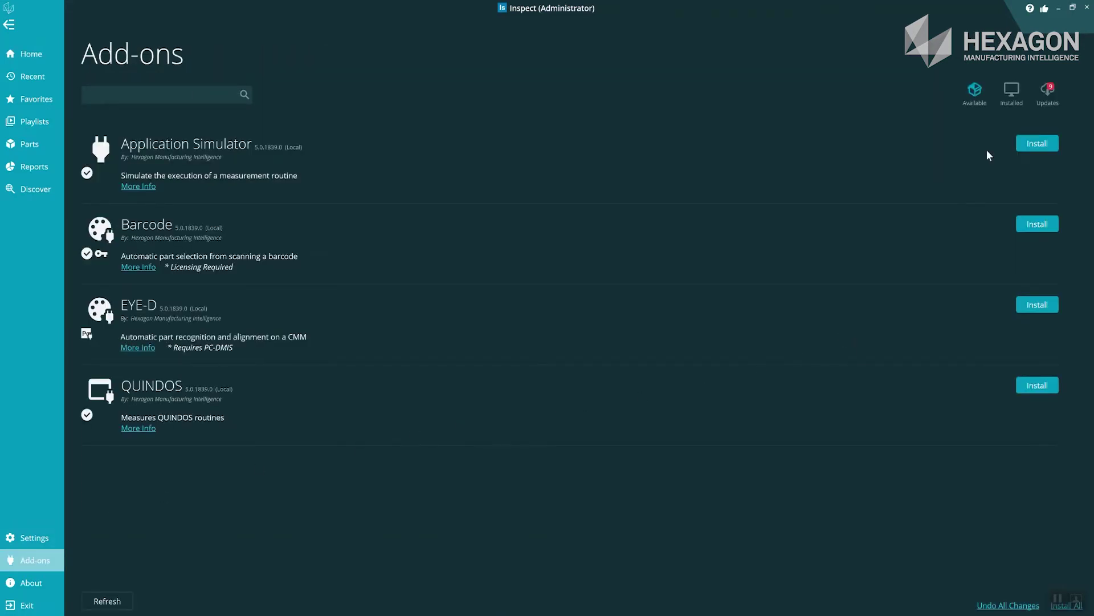
{"action": "left_click", "coordinate": [1037, 224]}
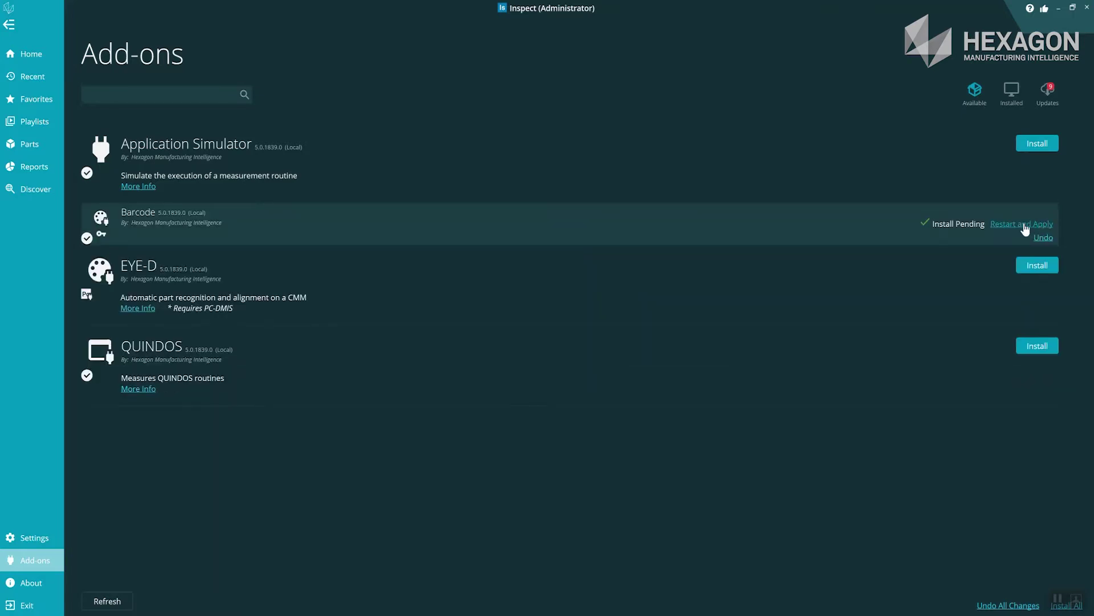
{"action": "left_click", "coordinate": [1023, 224]}
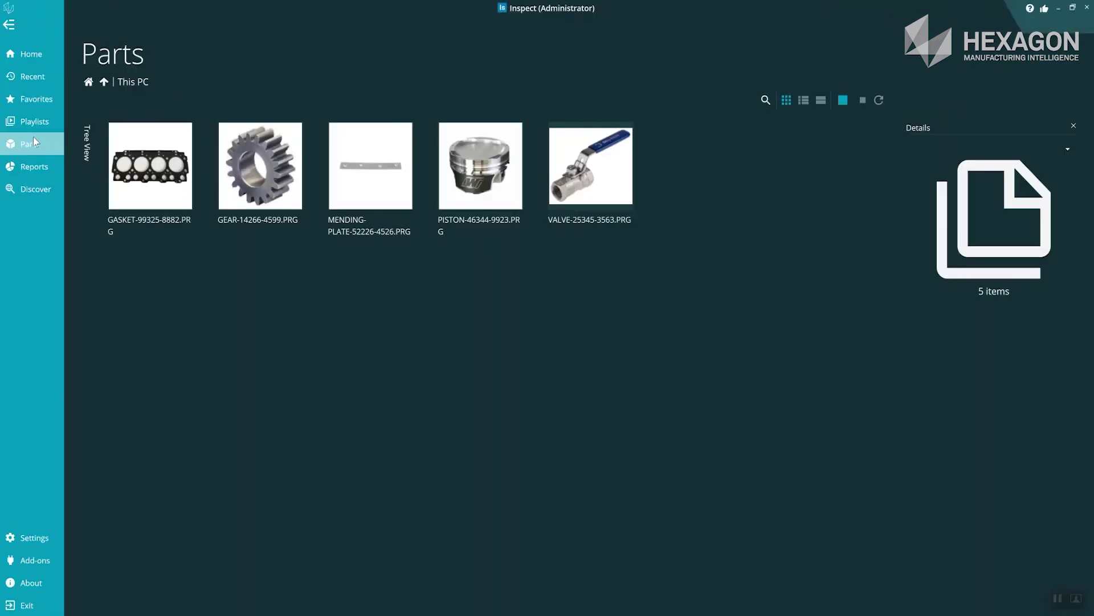
Step: Learn a scanned barcode for the MENDING-PLATE-52226-4526.PRG part from its Barcode details
{"action": "left_click", "coordinate": [359, 153]}
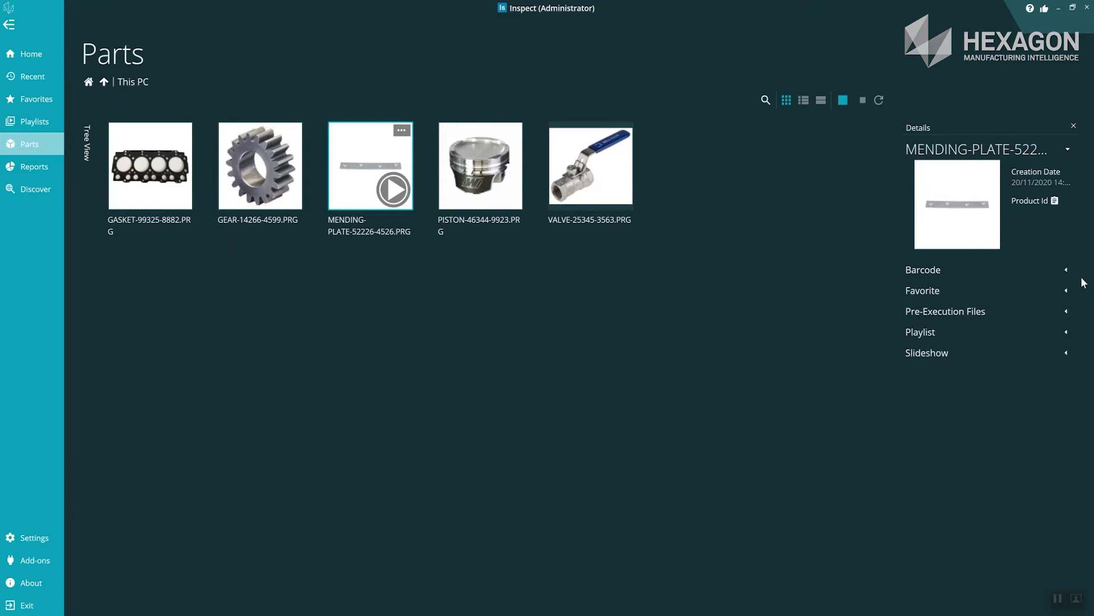
{"action": "left_click", "coordinate": [1070, 271]}
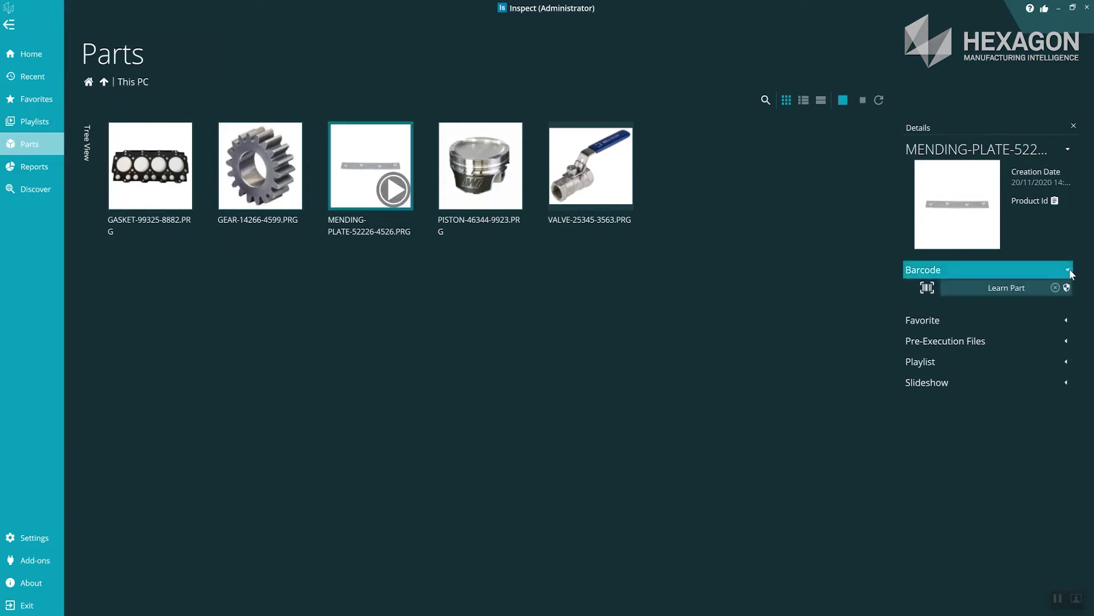
{"action": "left_click", "coordinate": [1006, 291]}
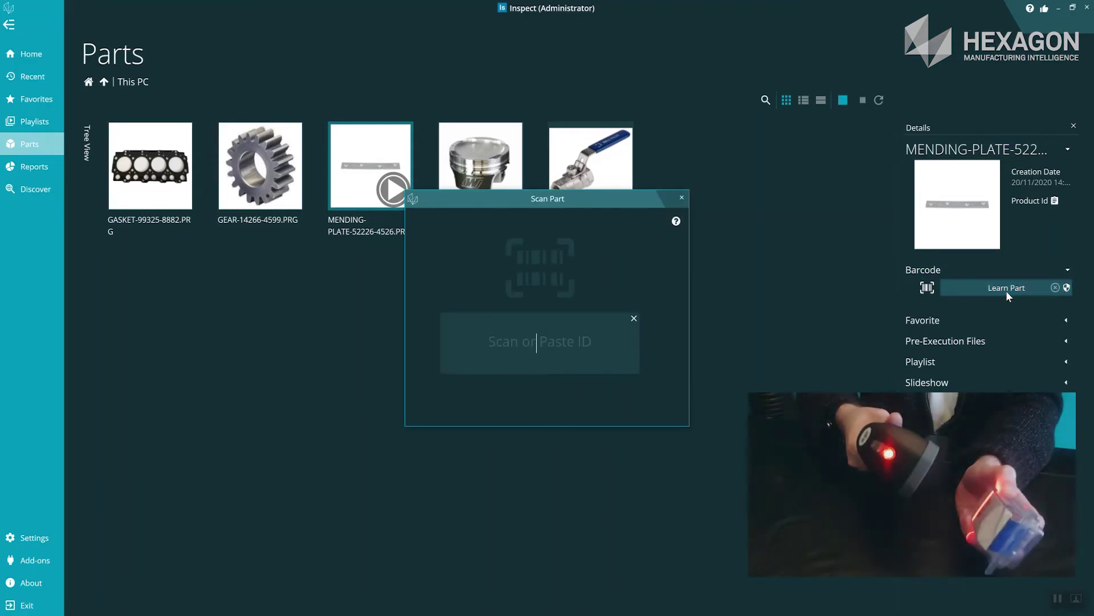
{"action": "type", "text": "5052226184526"}
{"action": "key", "text": "Return"}
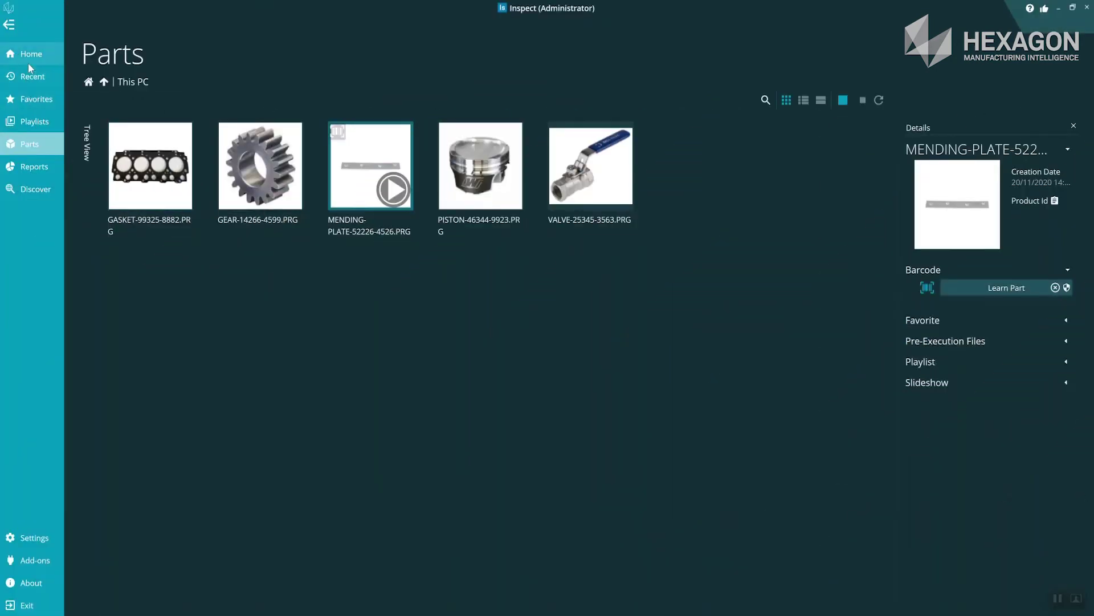
Step: Scan a part barcode from Home and run the matched mending-plate routine
{"action": "left_click", "coordinate": [30, 57]}
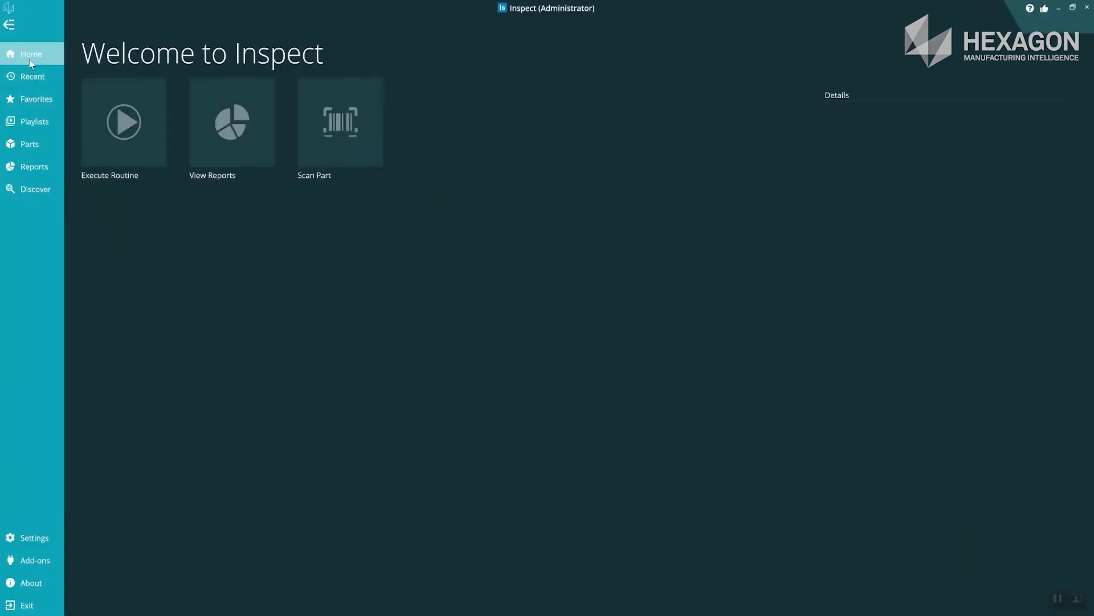
{"action": "left_click", "coordinate": [374, 143]}
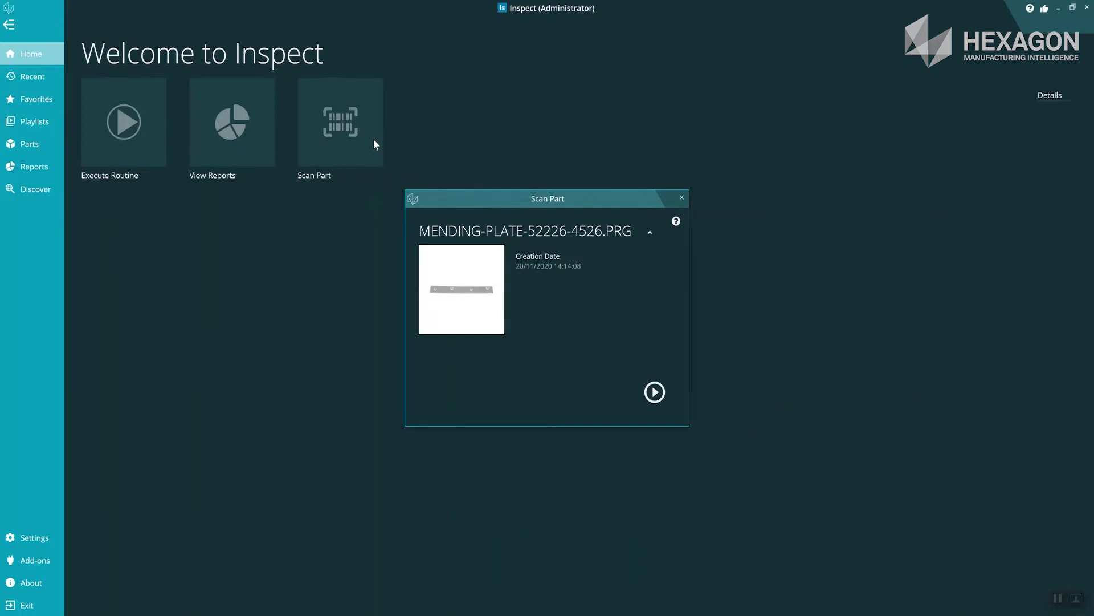
{"action": "left_click", "coordinate": [655, 393]}
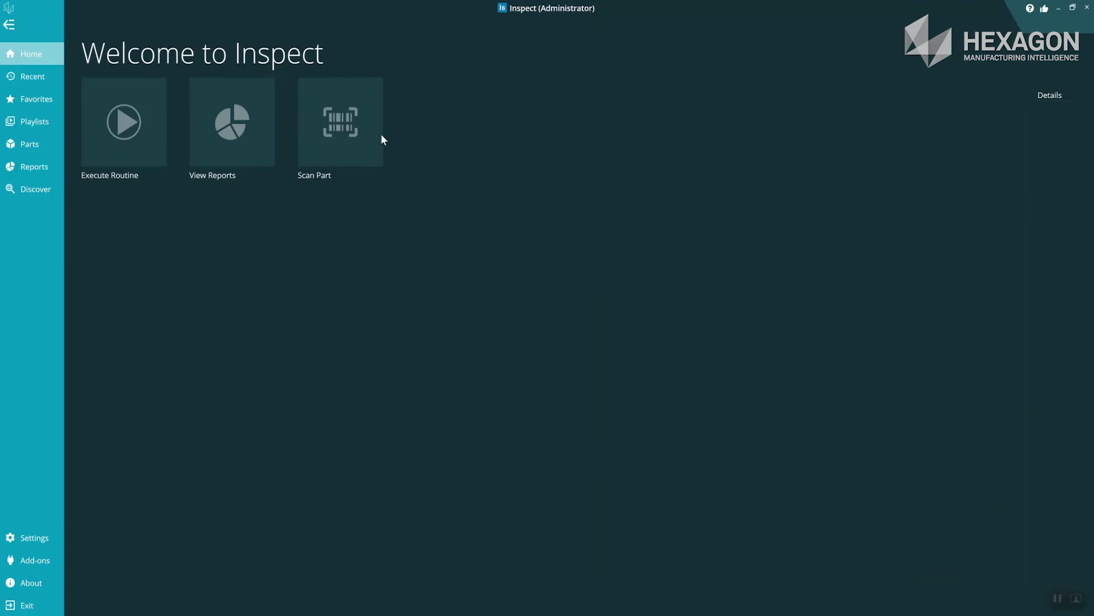
Step: Scan another barcode and continue with MENDING-PLATE-52226-4527.PRG from the two matches
{"action": "left_click", "coordinate": [379, 130]}
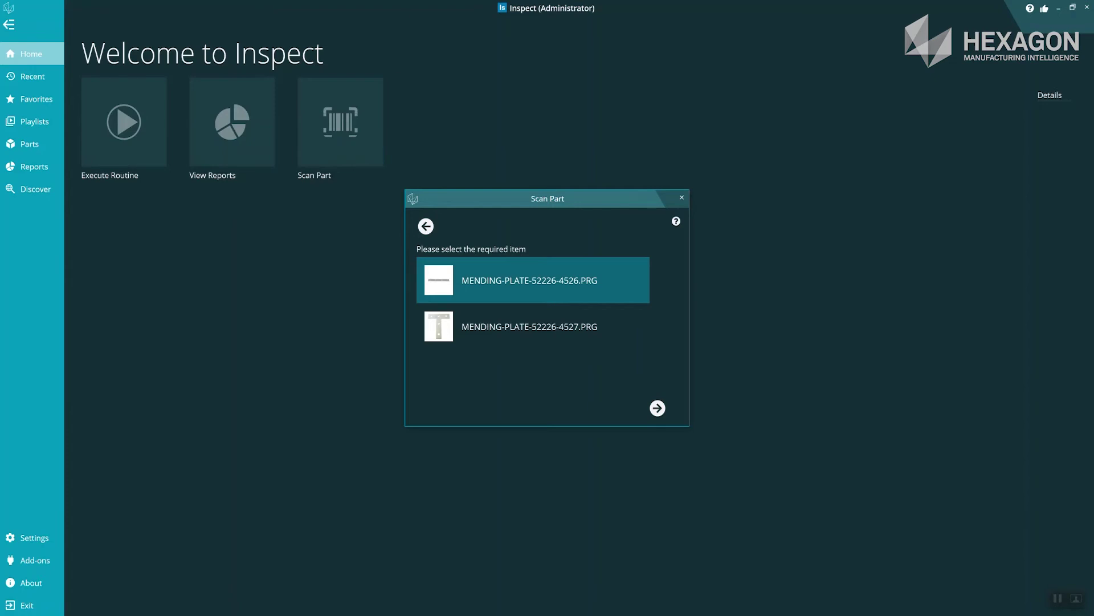
{"action": "left_click", "coordinate": [553, 334]}
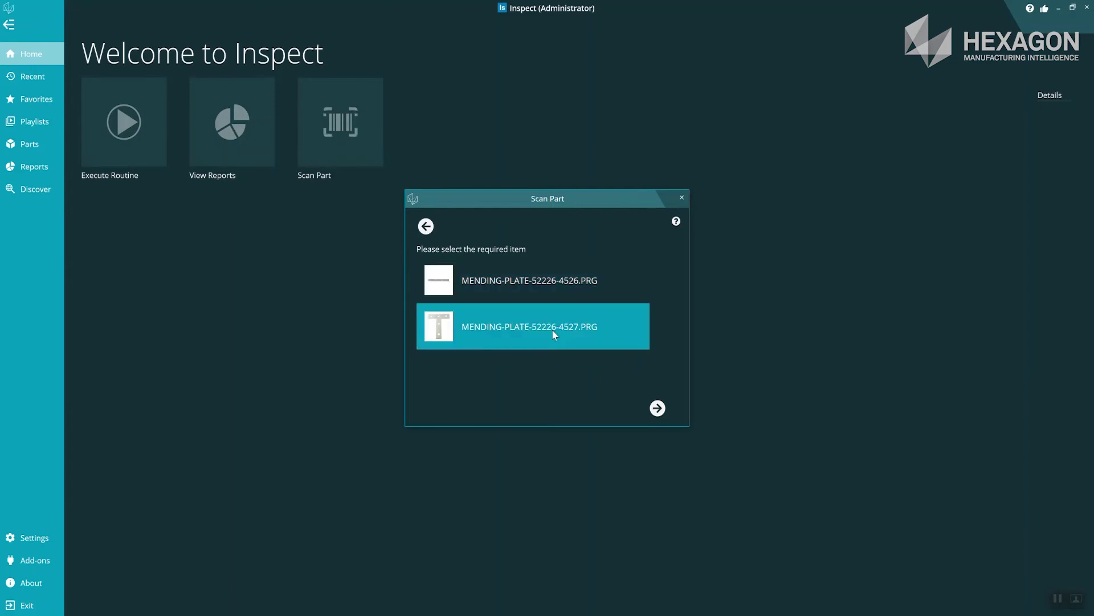
{"action": "left_click", "coordinate": [655, 406]}
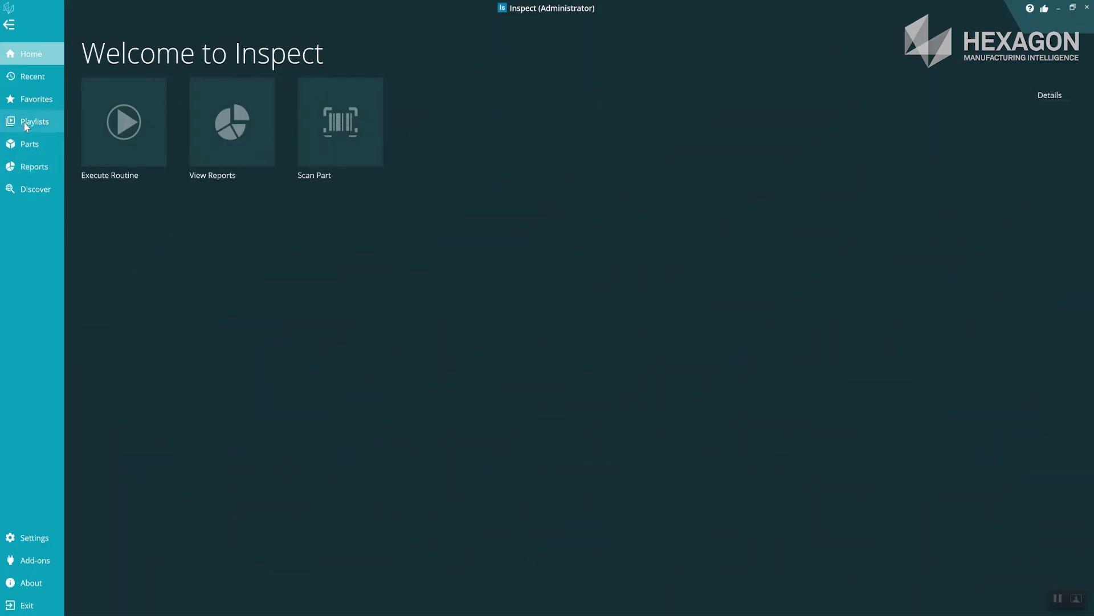
Step: Learn a barcode for My Playlist, then bring up the Reports list
{"action": "left_click", "coordinate": [24, 122]}
{"action": "left_click", "coordinate": [144, 159]}
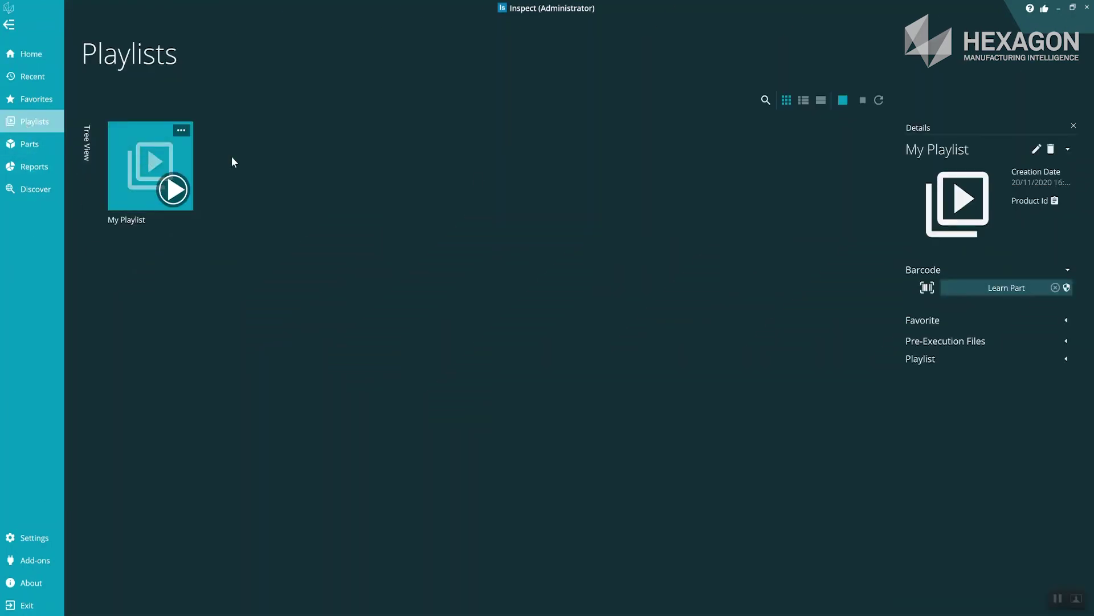
{"action": "left_click", "coordinate": [986, 287]}
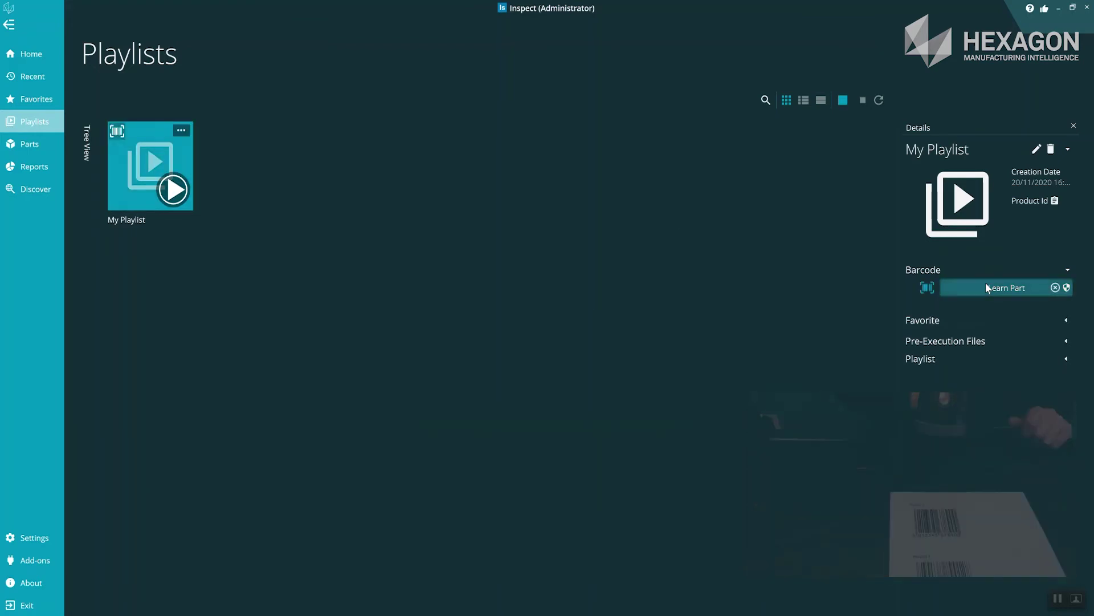
{"action": "left_click", "coordinate": [252, 148]}
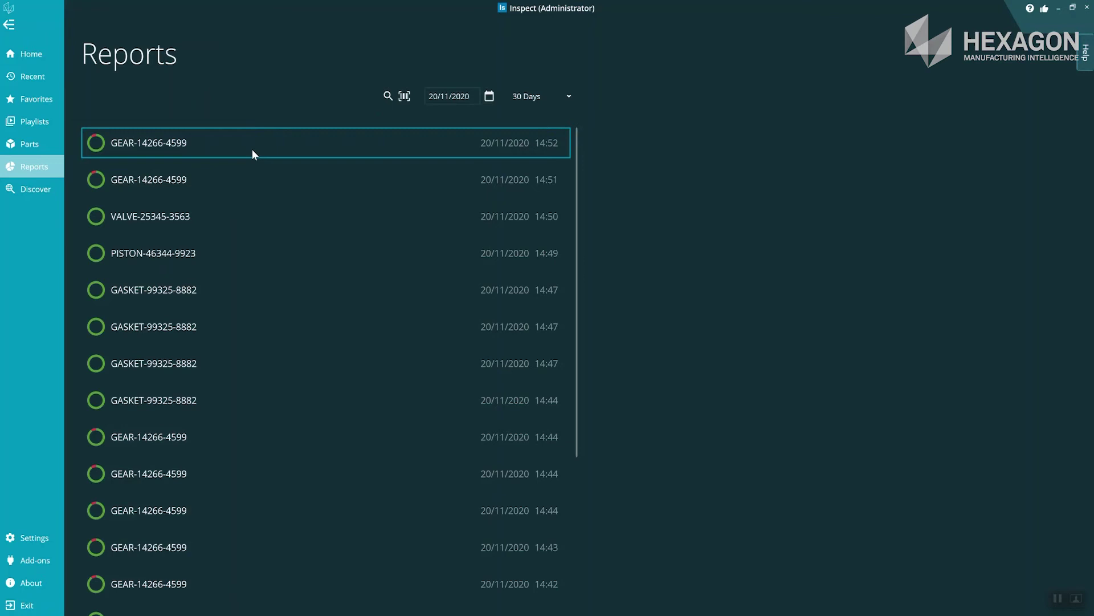
Step: Filter reports by the scanned MENDING-PLATE-52226-4526 barcode and view the first report (27 passed, 0 failed)
{"action": "left_click", "coordinate": [406, 97]}
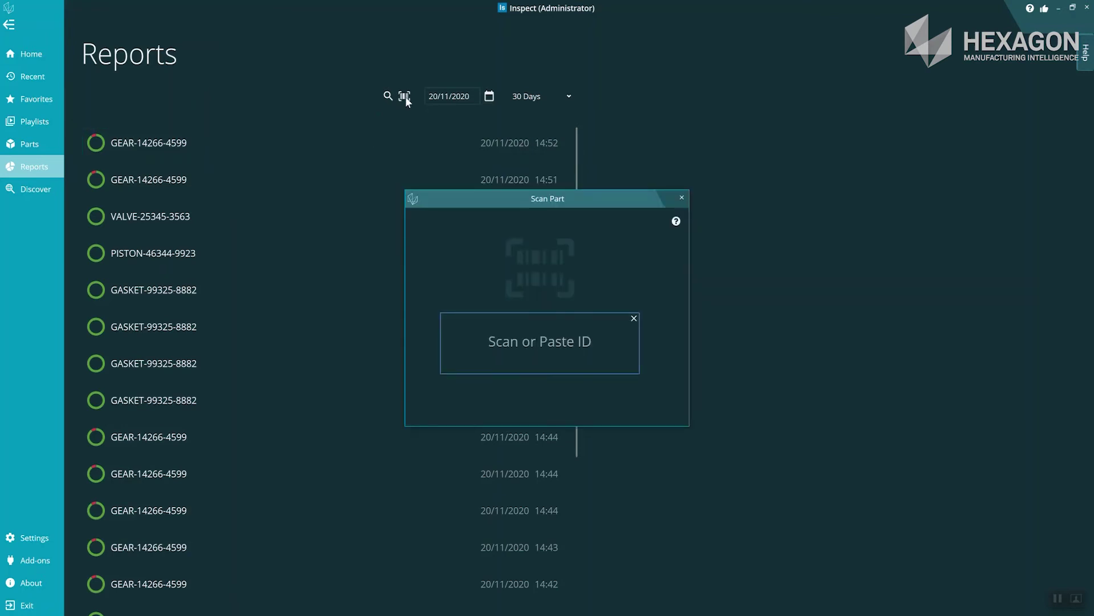
{"action": "type", "text": "505222"}
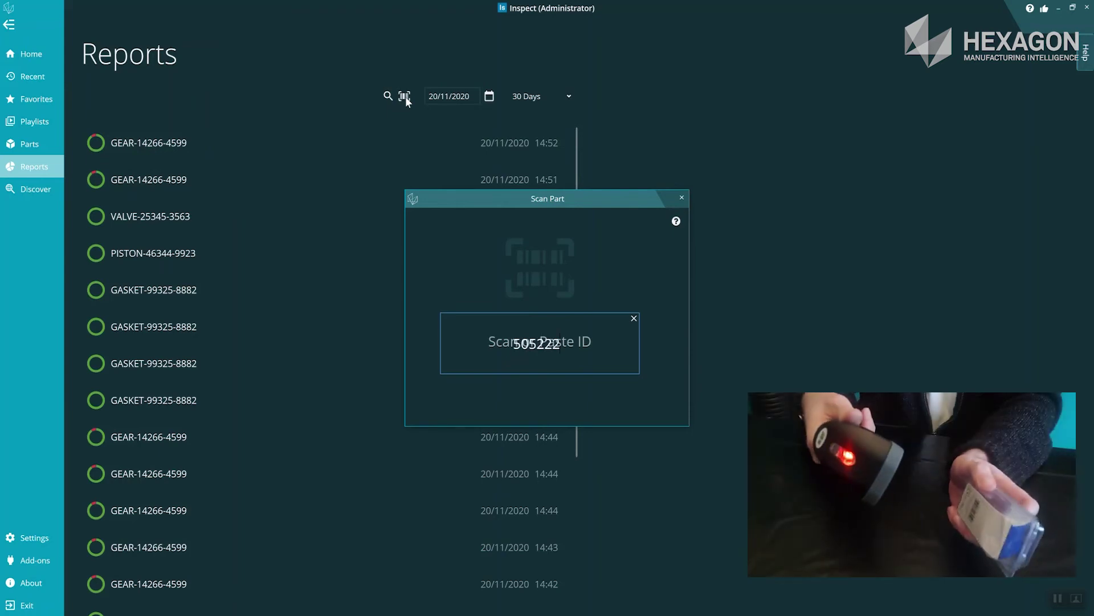
{"action": "key", "text": "Return"}
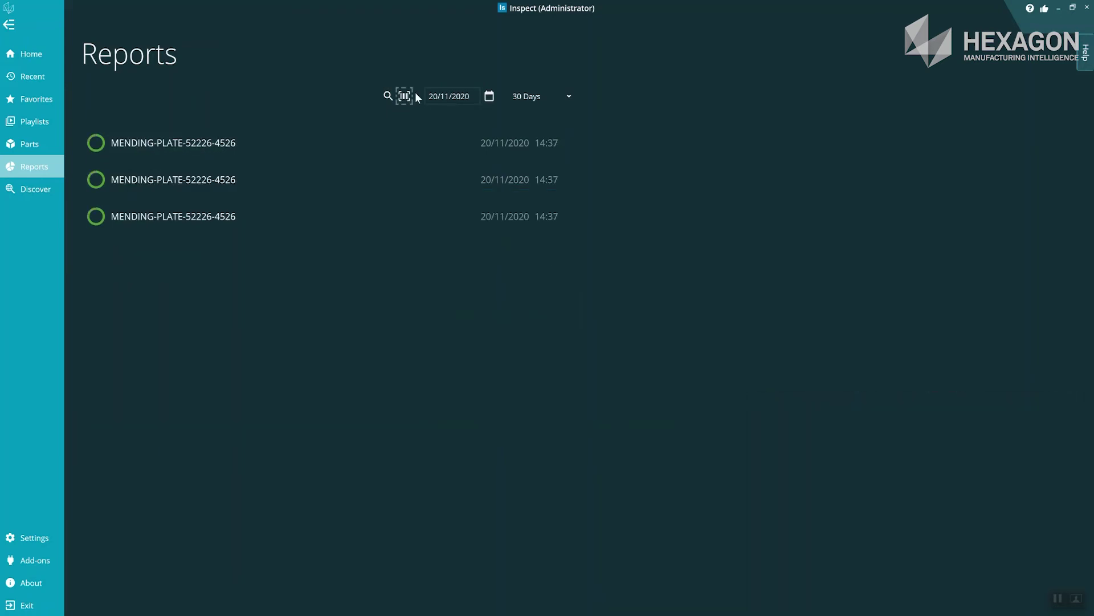
{"action": "left_click", "coordinate": [321, 143]}
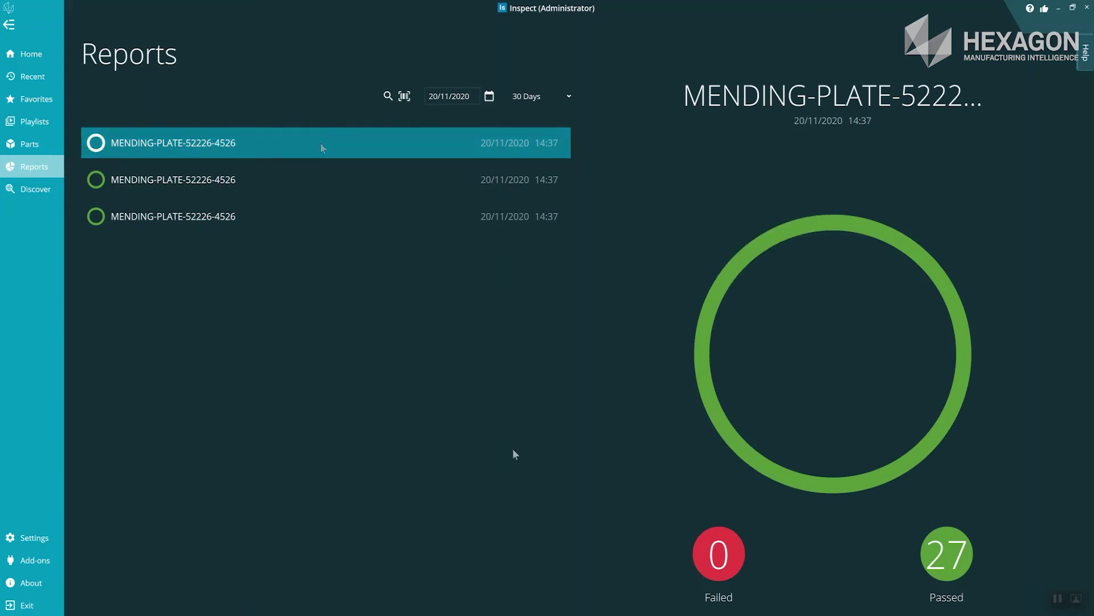
Step: Turn on barcode Auto Run in Settings with a 3-second Auto Run Delay
{"action": "left_click", "coordinate": [38, 541]}
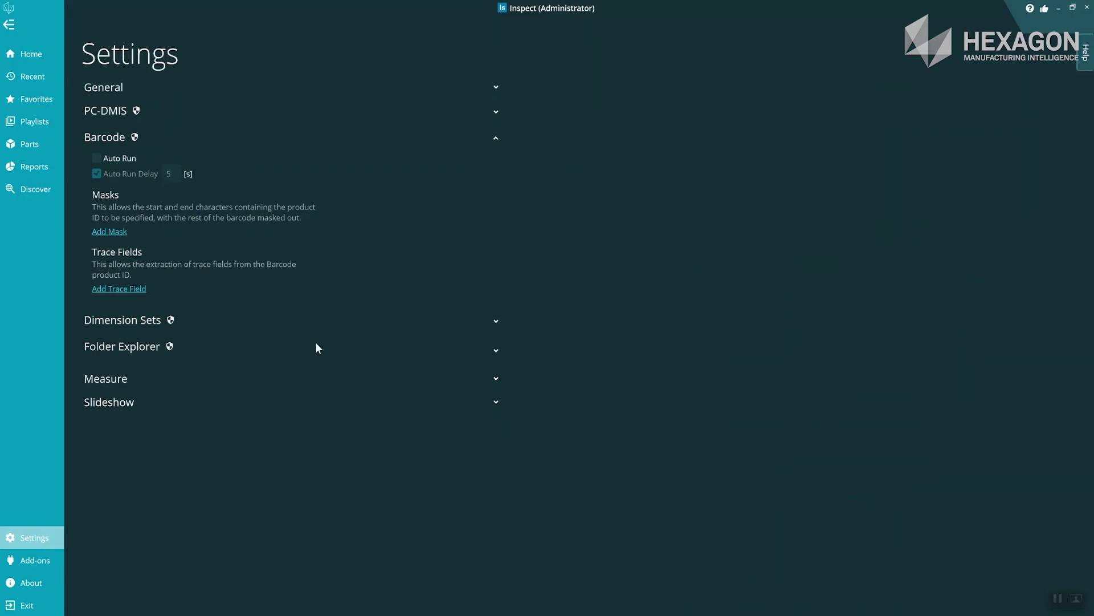
{"action": "left_click", "coordinate": [95, 159]}
{"action": "left_click", "coordinate": [170, 174]}
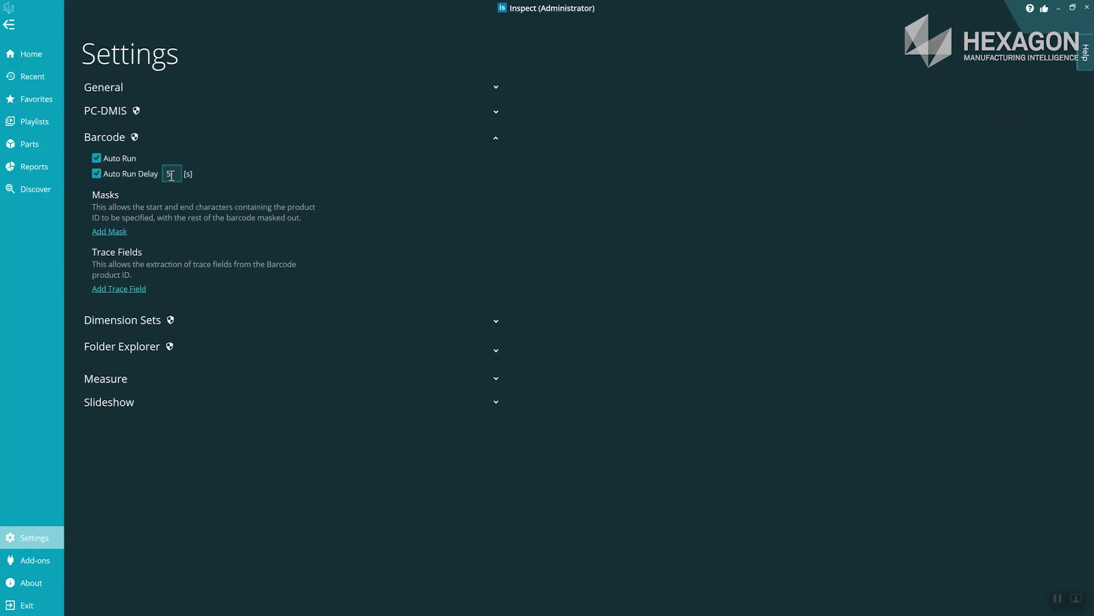
{"action": "key", "text": "BackSpace"}
{"action": "type", "text": "3"}
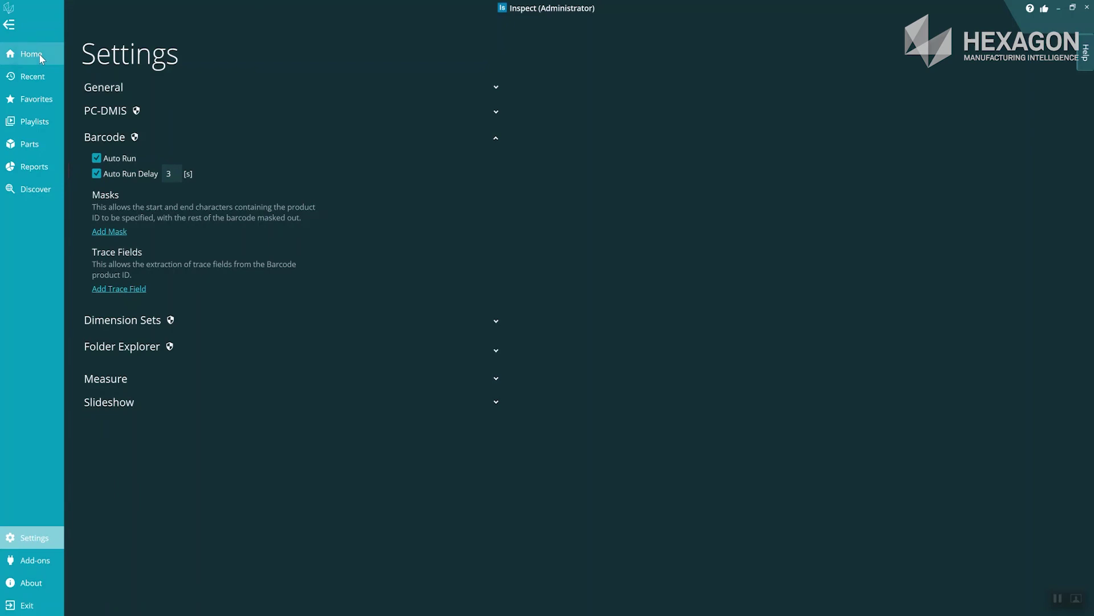
Step: Scan the mending plate barcode from Home to auto-launch its 4526 routine
{"action": "left_click", "coordinate": [42, 59]}
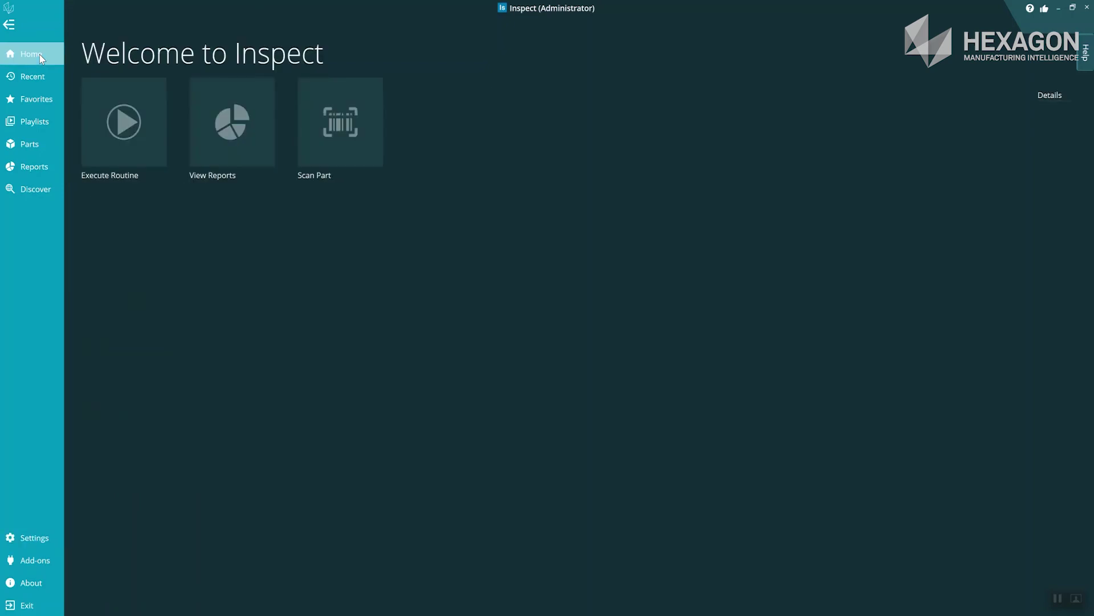
{"action": "left_click", "coordinate": [343, 123]}
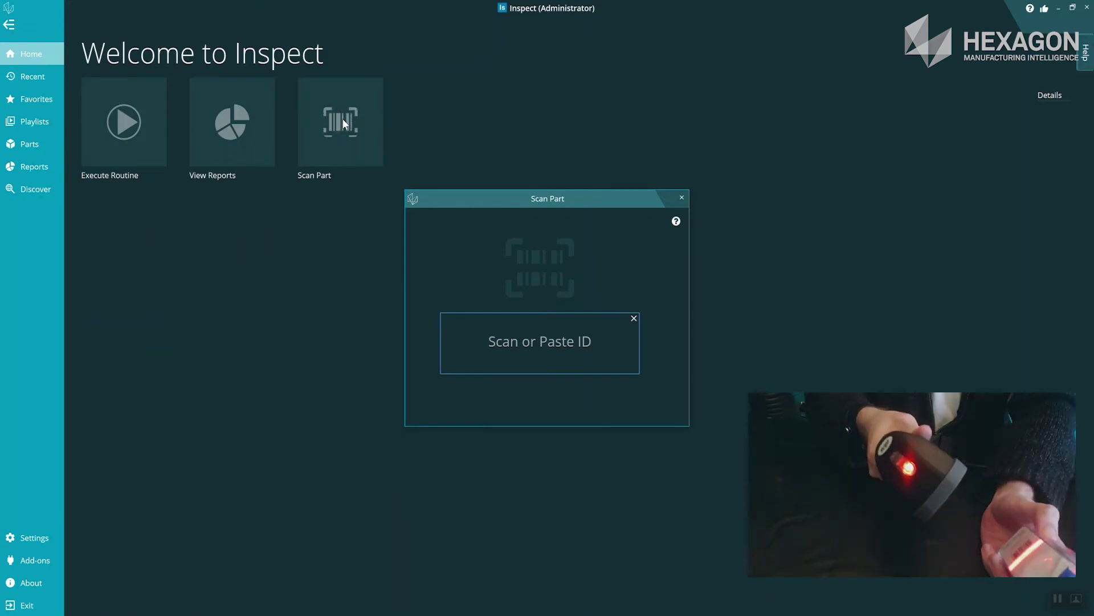
{"action": "type", "text": "5052226784526"}
{"action": "key", "text": "Return"}
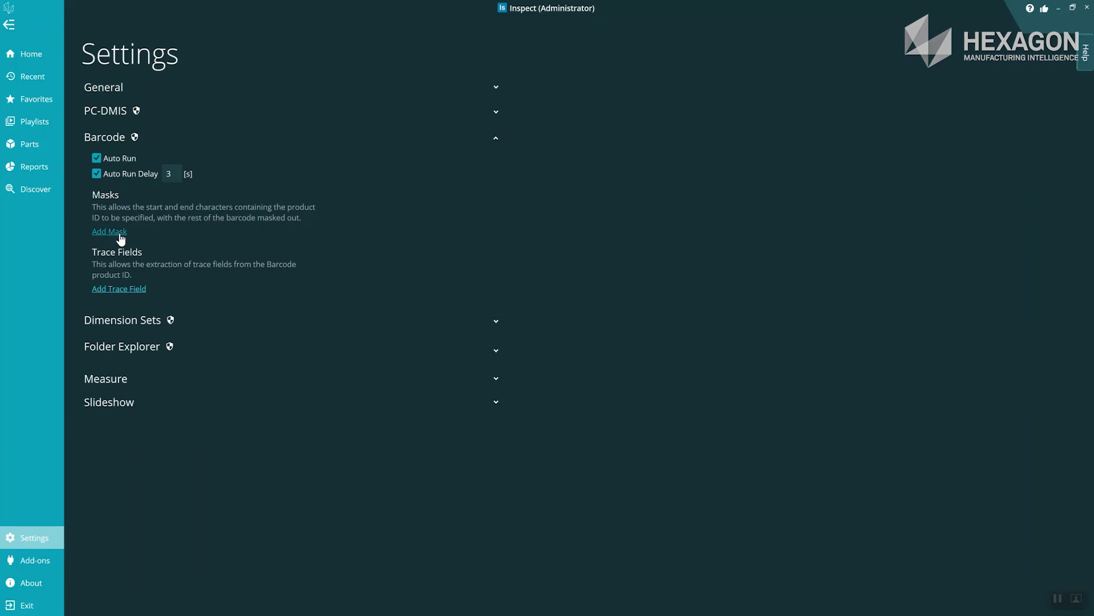
Step: Add a barcode mask covering characters 1–12 and a TRACE1 trace field at character 13
{"action": "left_click", "coordinate": [121, 239]}
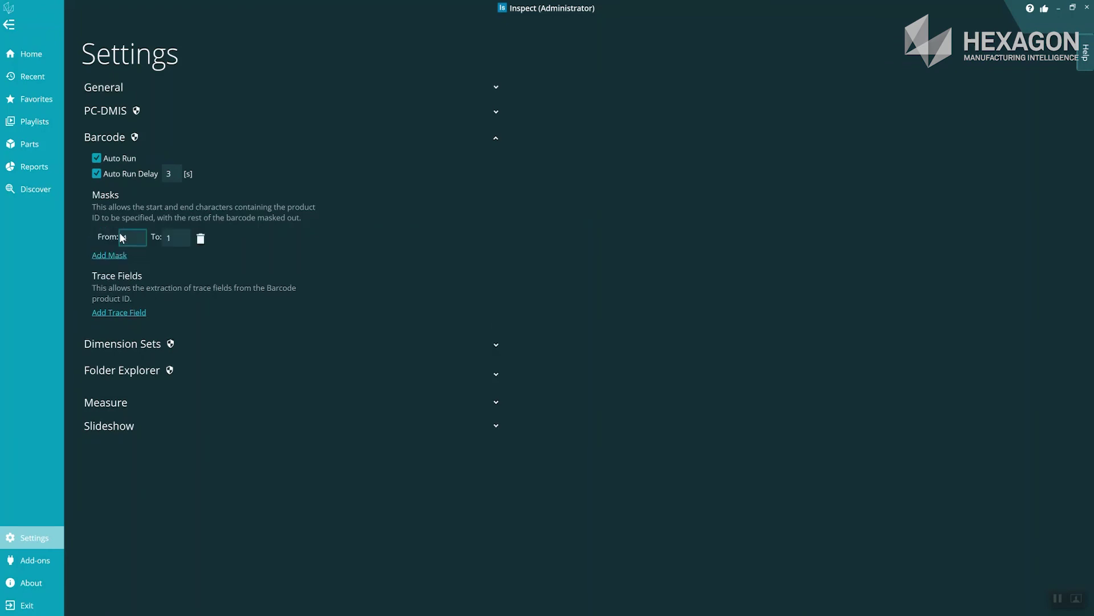
{"action": "left_click", "coordinate": [173, 241]}
{"action": "left_click", "coordinate": [126, 313]}
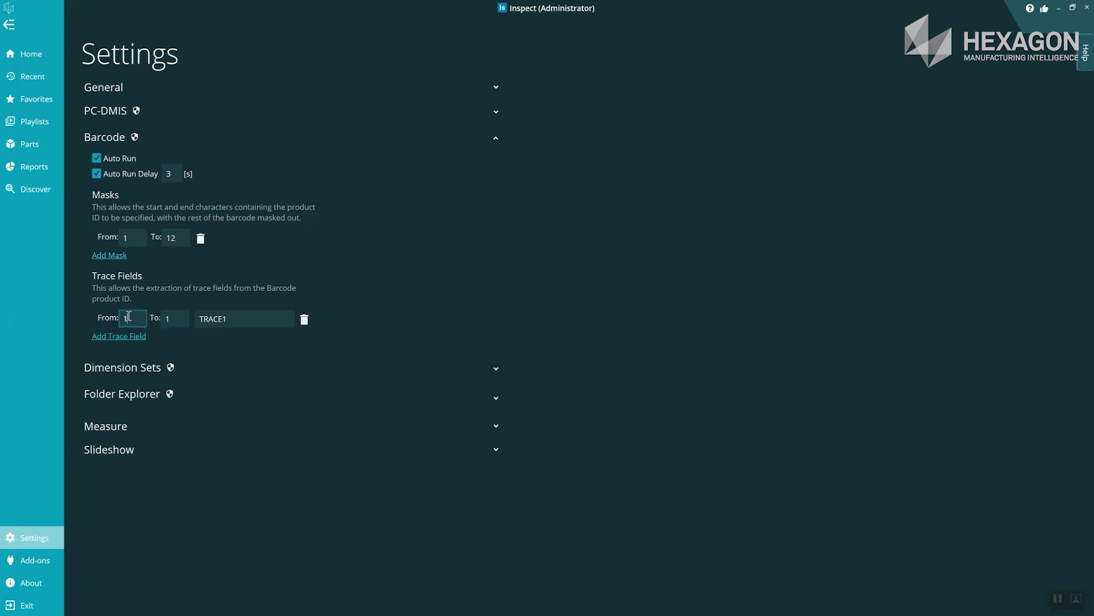
{"action": "left_click", "coordinate": [178, 318]}
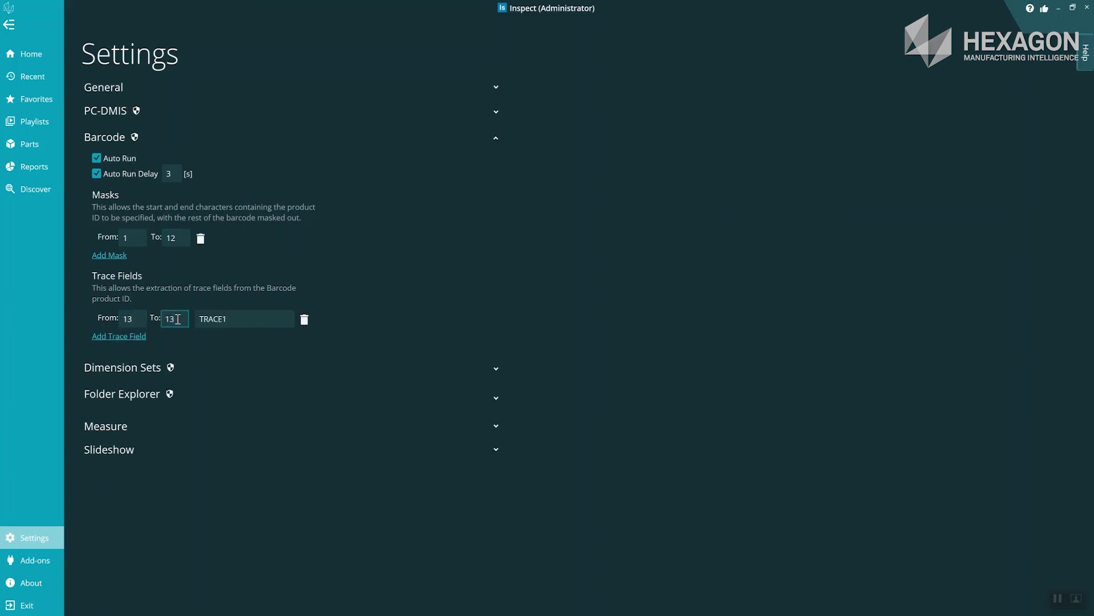